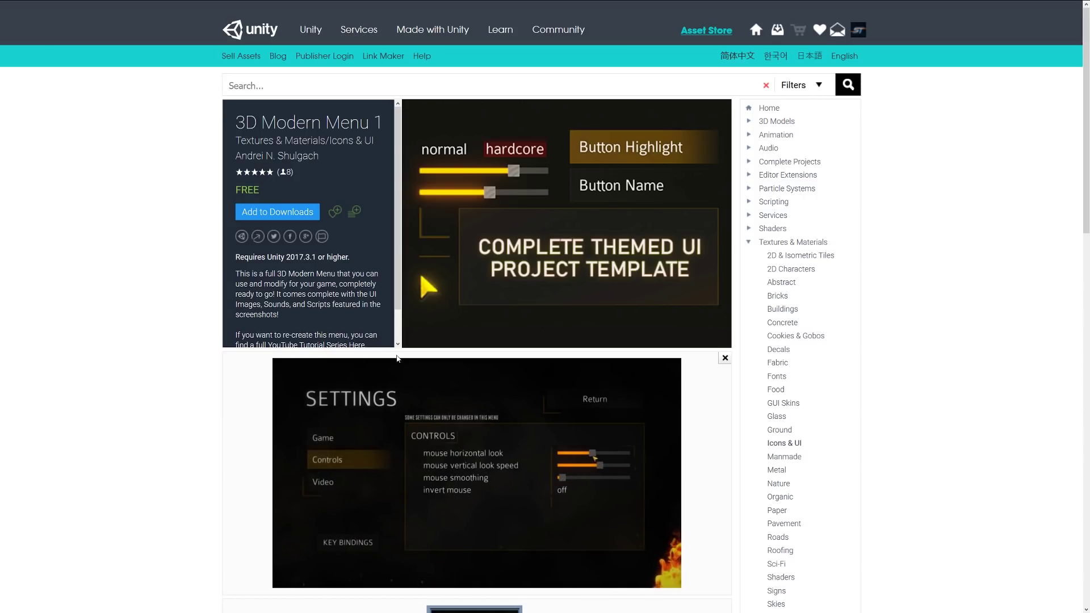
{"action": "scroll", "coordinate": [306, 255], "scroll_direction": "down", "scroll_amount": 1}
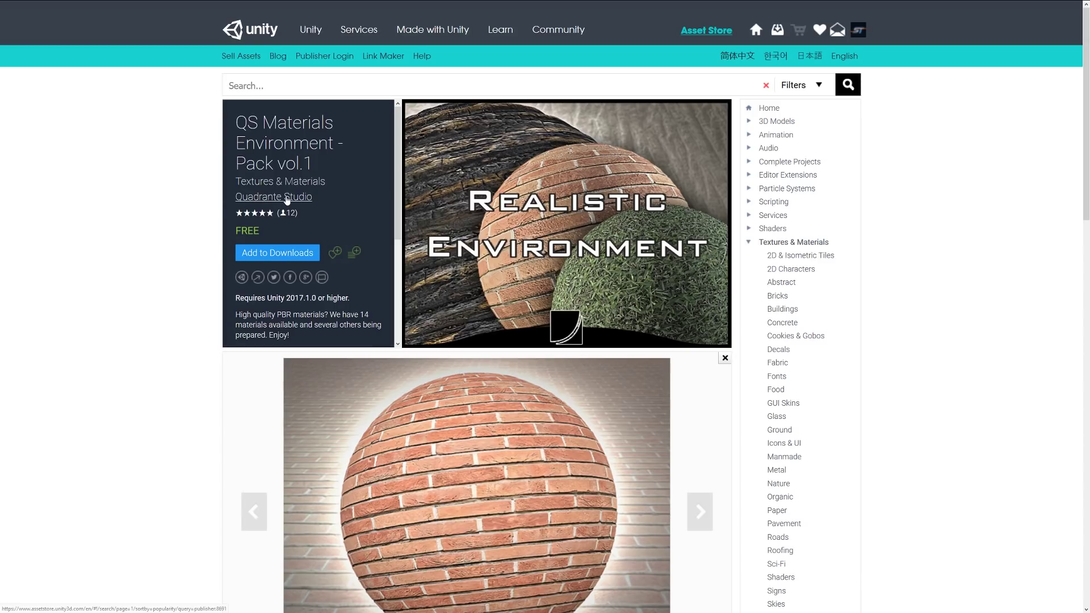
{"action": "scroll", "coordinate": [272, 205], "scroll_direction": "down", "scroll_amount": 3}
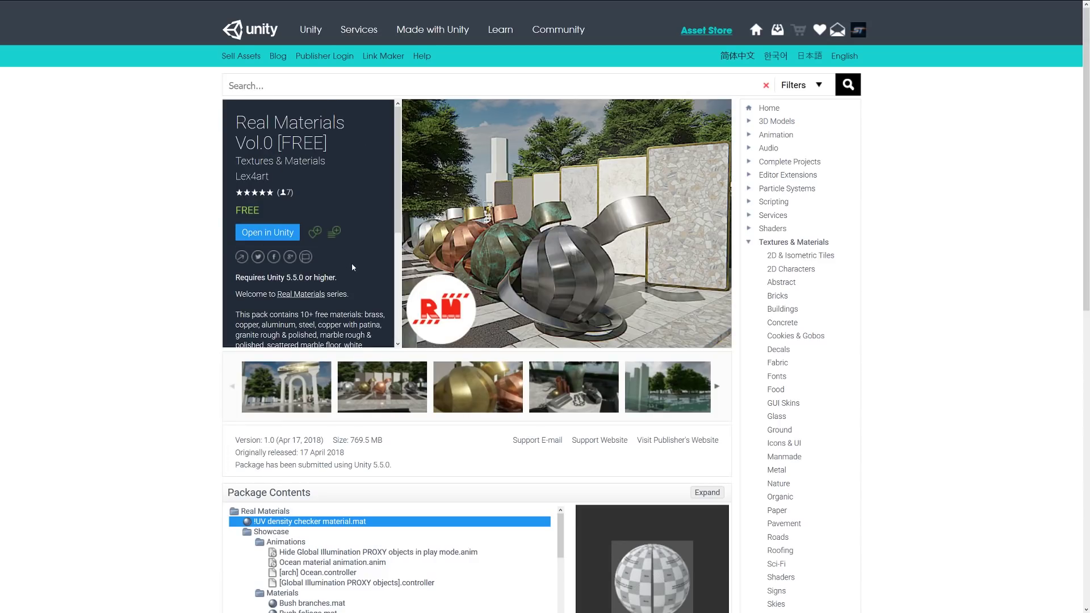
{"action": "scroll", "coordinate": [352, 263], "scroll_direction": "down", "scroll_amount": 3}
{"action": "scroll", "coordinate": [352, 263], "scroll_direction": "down", "scroll_amount": 2}
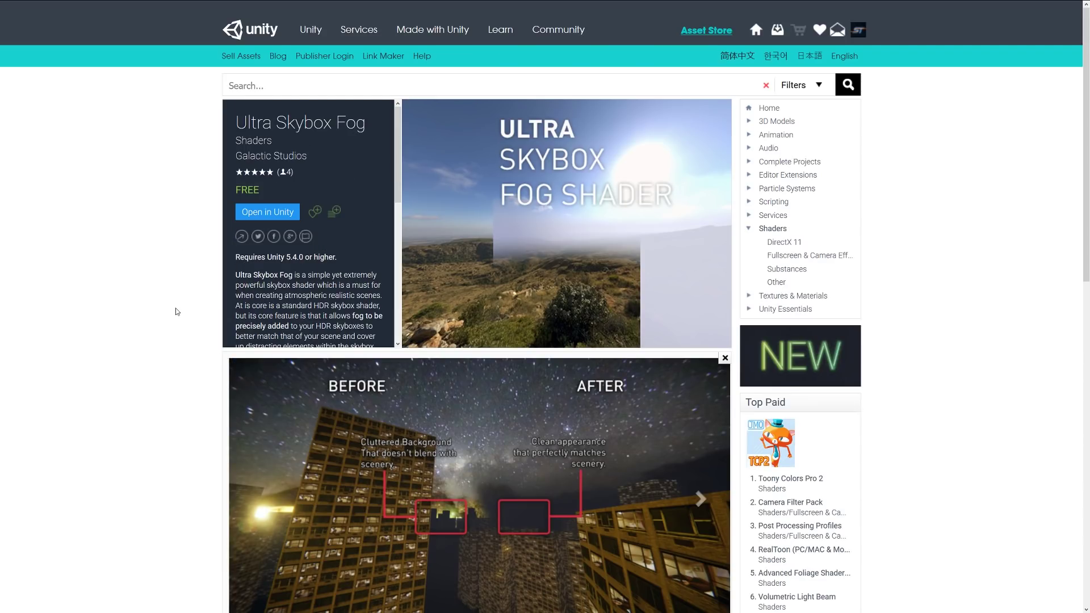
{"action": "scroll", "coordinate": [307, 256], "scroll_direction": "down", "scroll_amount": 3}
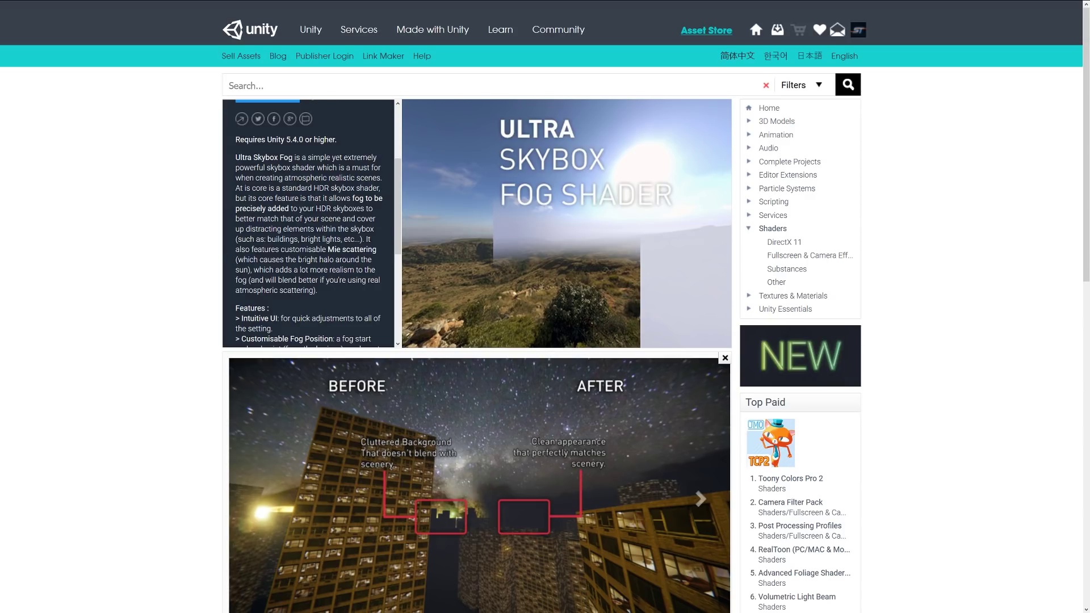
{"action": "scroll", "coordinate": [249, 259], "scroll_direction": "down", "scroll_amount": 3}
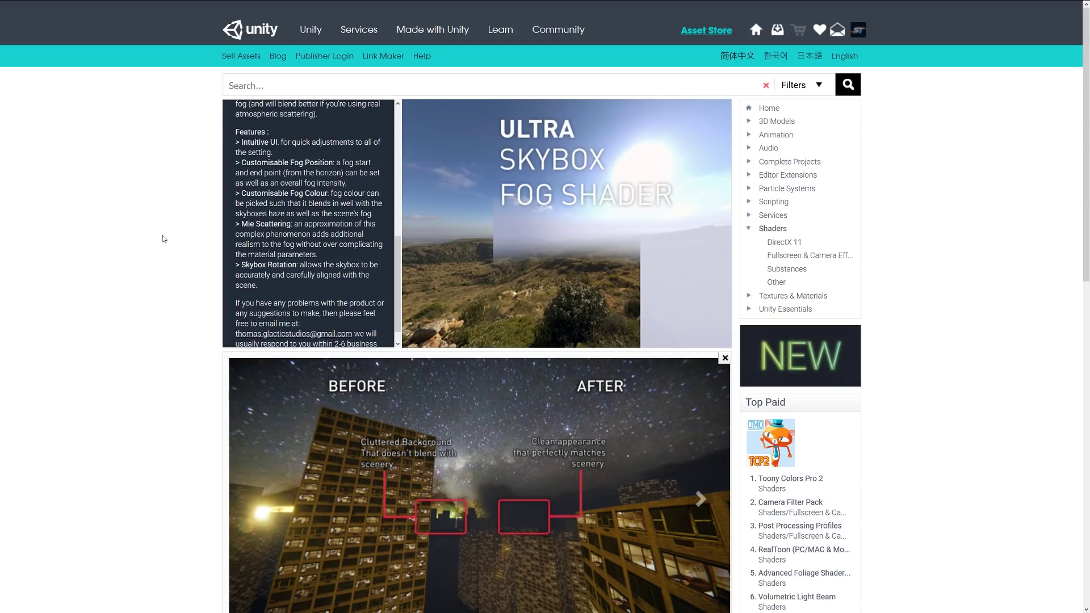
{"action": "scroll", "coordinate": [163, 235], "scroll_direction": "down", "scroll_amount": 2}
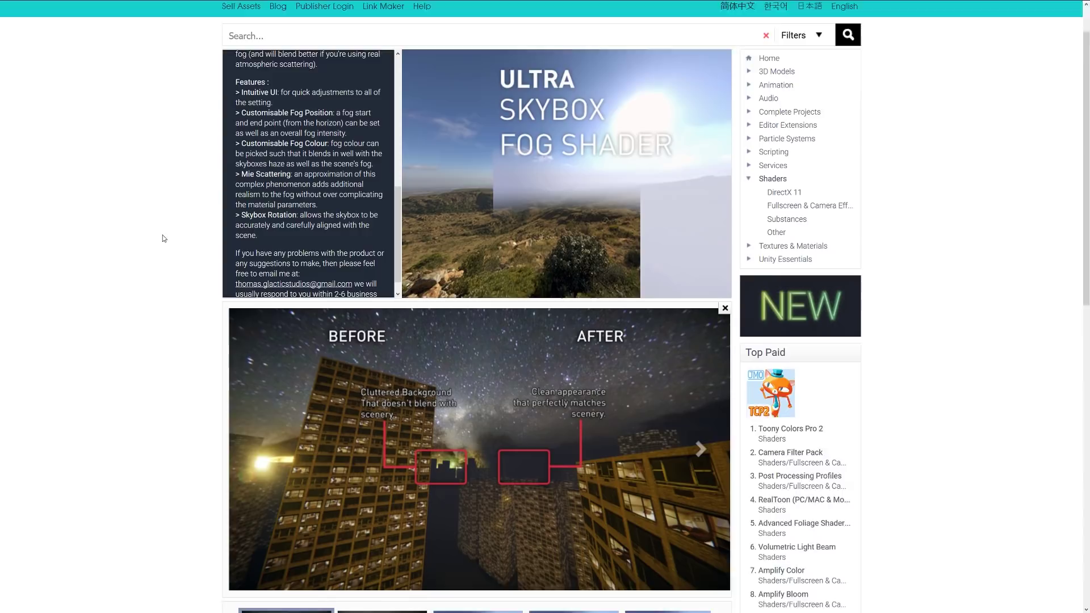
{"action": "scroll", "coordinate": [162, 235], "scroll_direction": "down", "scroll_amount": 2}
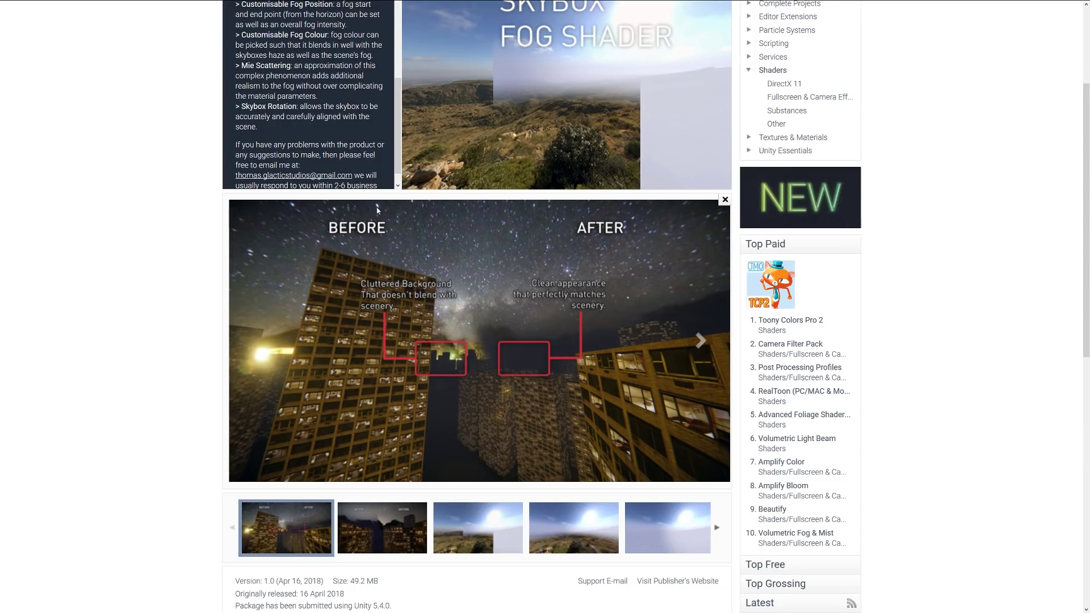
{"action": "scroll", "coordinate": [377, 210], "scroll_direction": "down", "scroll_amount": 1}
{"action": "scroll", "coordinate": [537, 270], "scroll_direction": "down", "scroll_amount": 1}
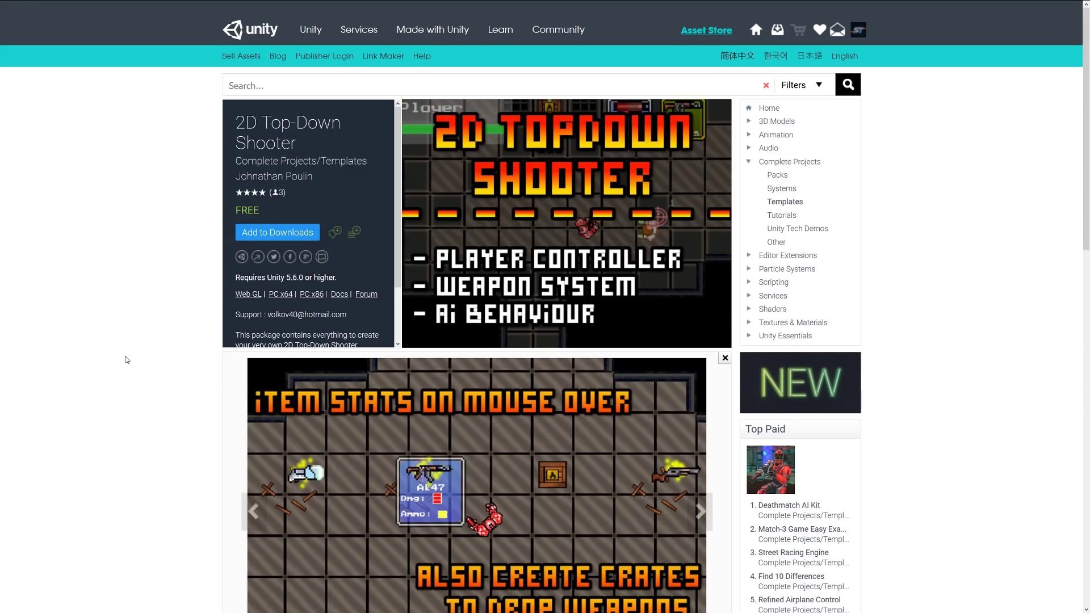
{"action": "scroll", "coordinate": [144, 290], "scroll_direction": "down", "scroll_amount": 2}
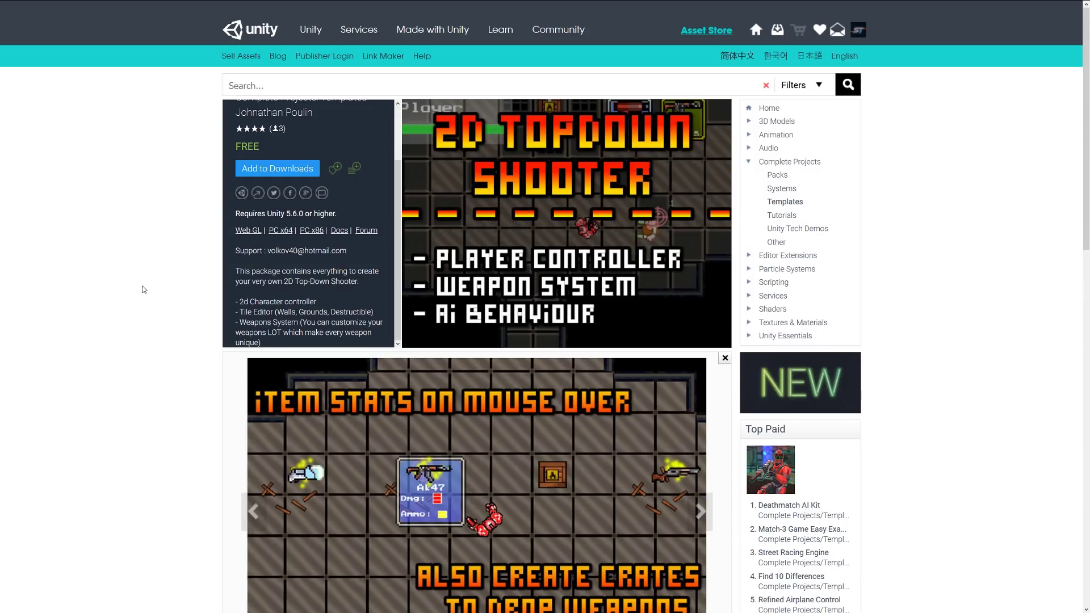
{"action": "scroll", "coordinate": [143, 289], "scroll_direction": "down", "scroll_amount": 1}
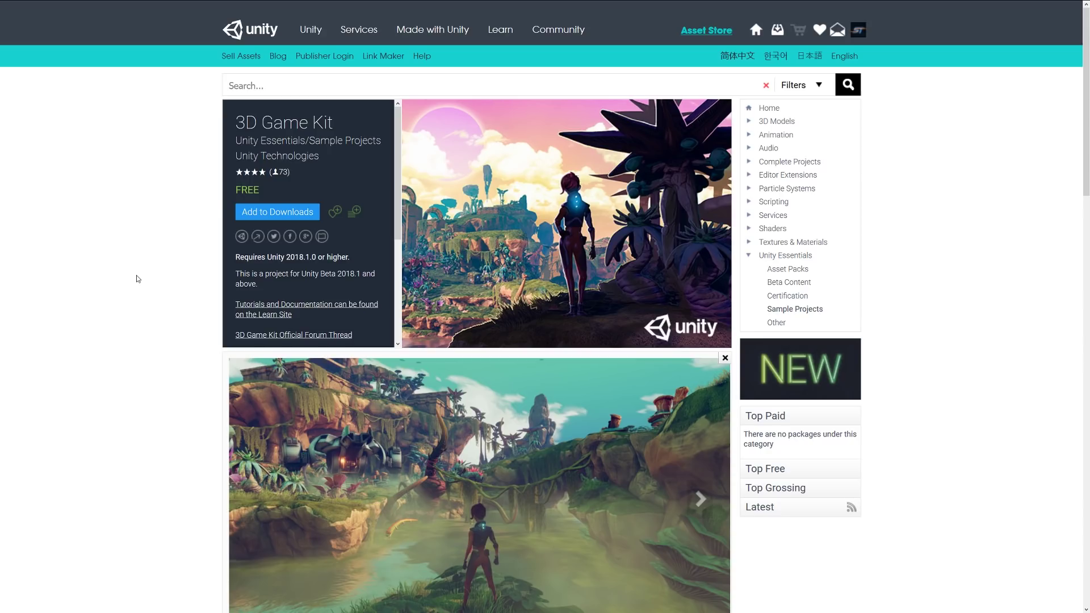
{"action": "scroll", "coordinate": [264, 249], "scroll_direction": "down", "scroll_amount": 3}
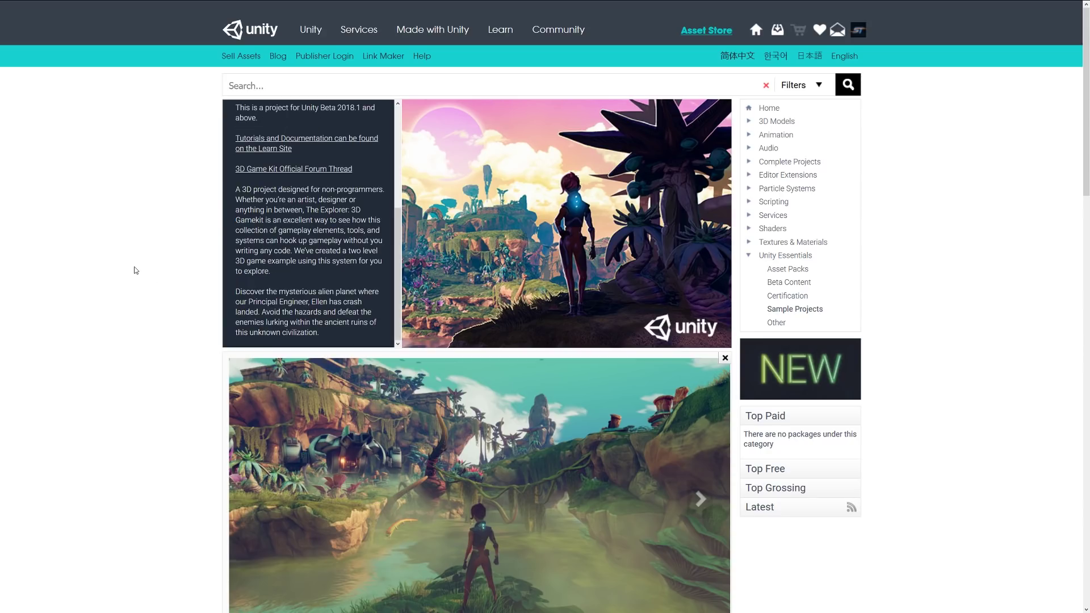